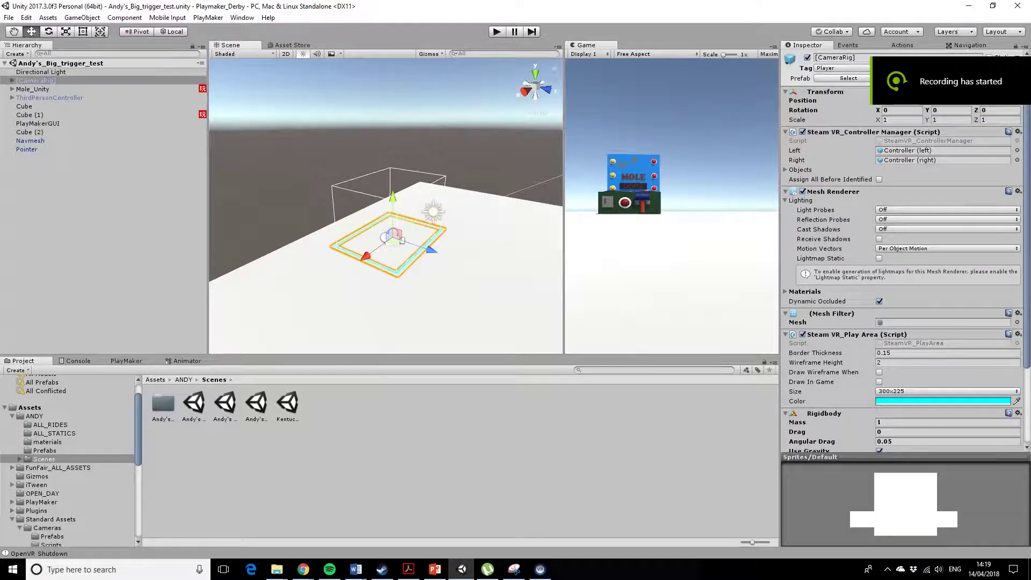
Add Navmesh and Pointer to the [CameraRig] selection in the Hierarchy.
click(276, 570)
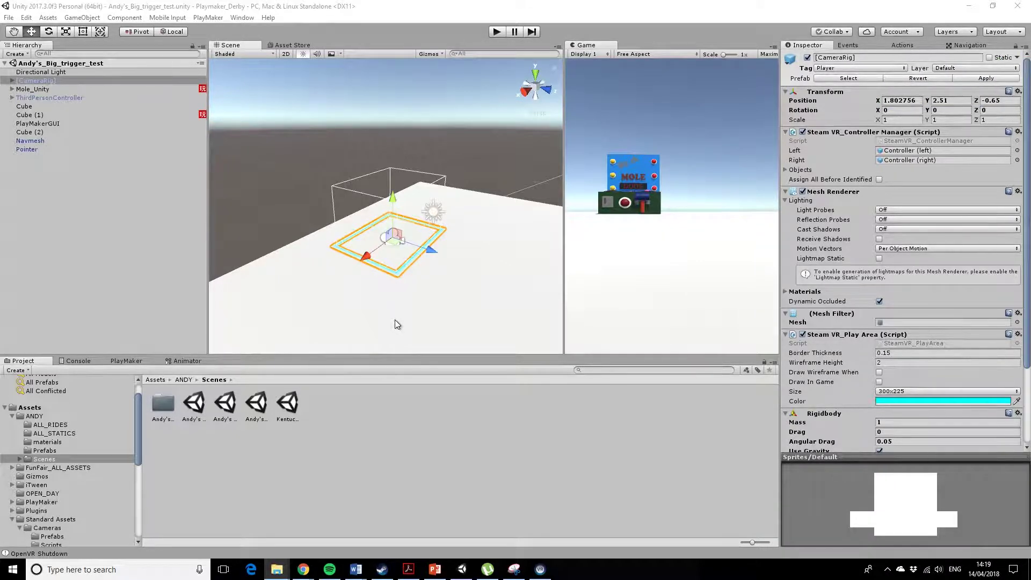
ctrl+click(34, 140)
ctrl+click(31, 150)
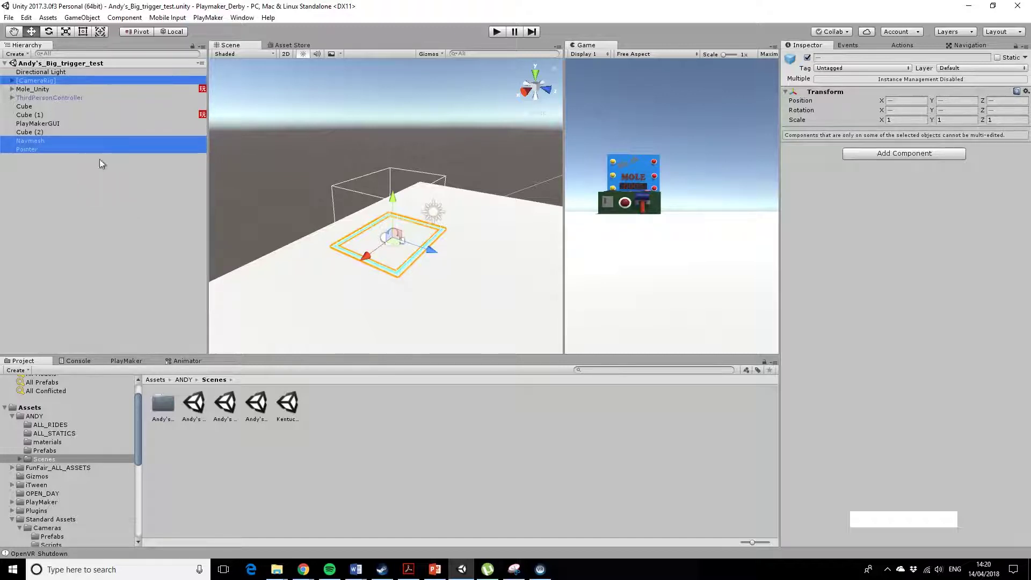
Copy the selected [CameraRig], Navmesh and Pointer objects via the context menu and Ctrl+C.
right_click(52, 142)
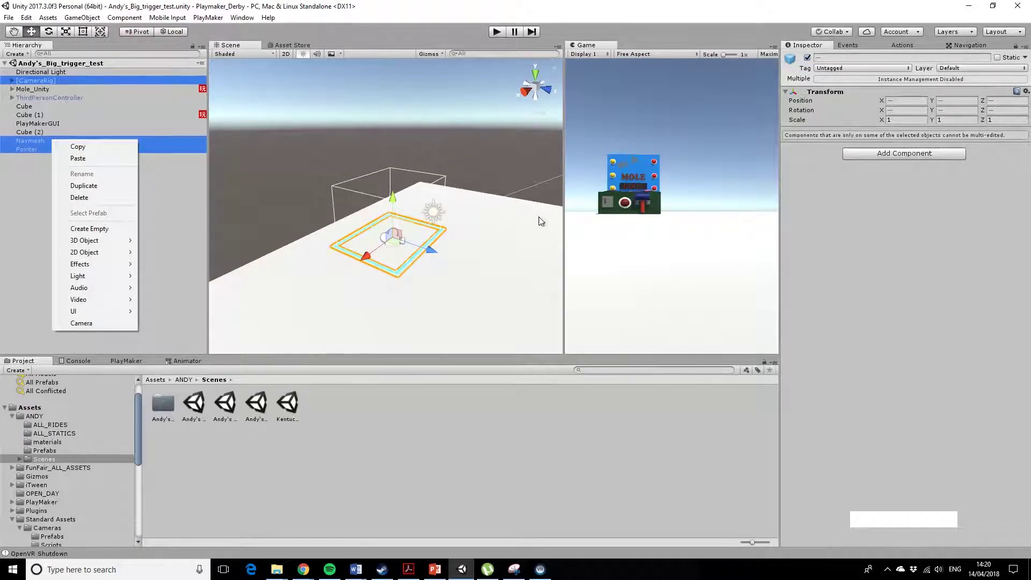
click(83, 148)
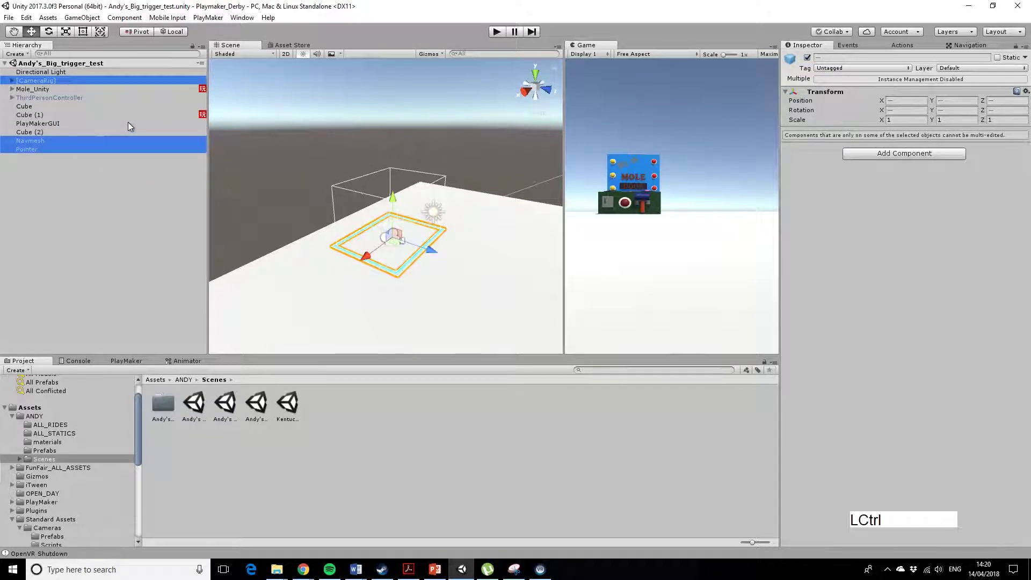
key(ctrl+c)
Open the Kentucky_VR scene and paste the copied rig, Navmesh and Pointer into it.
double_click(288, 409)
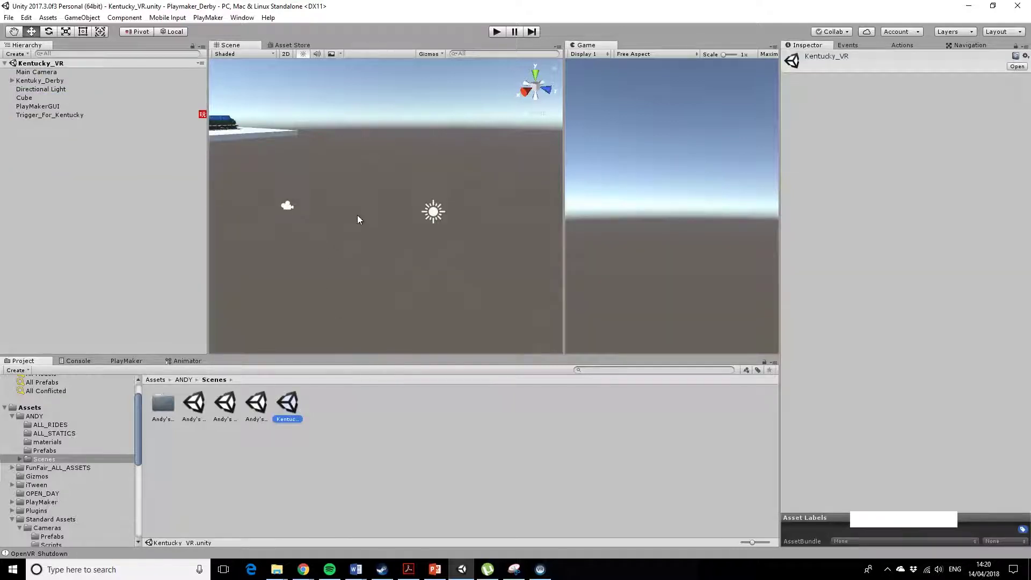
alt+middle_drag(359, 219, 435, 229)
click(95, 260)
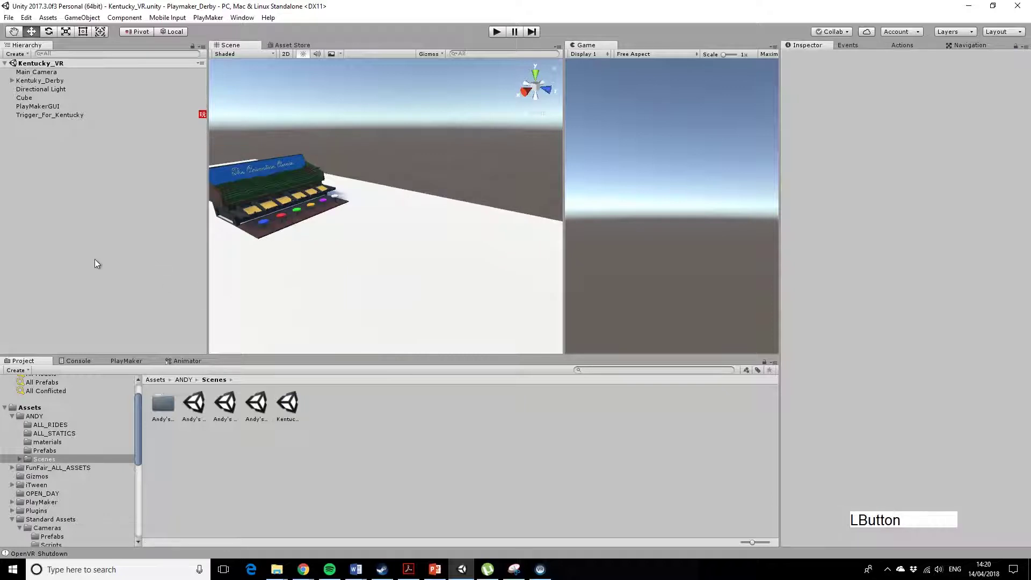
key(ctrl+v)
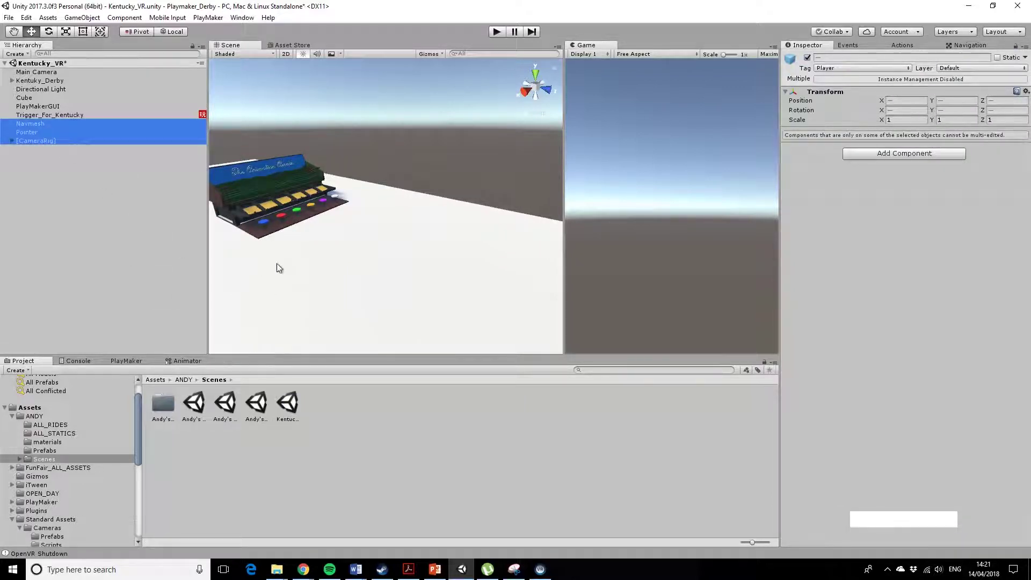
Move the pasted [CameraRig] above the white platform to Y 4.52, Z -4.44.
click(47, 140)
alt+drag(486, 257, 446, 266)
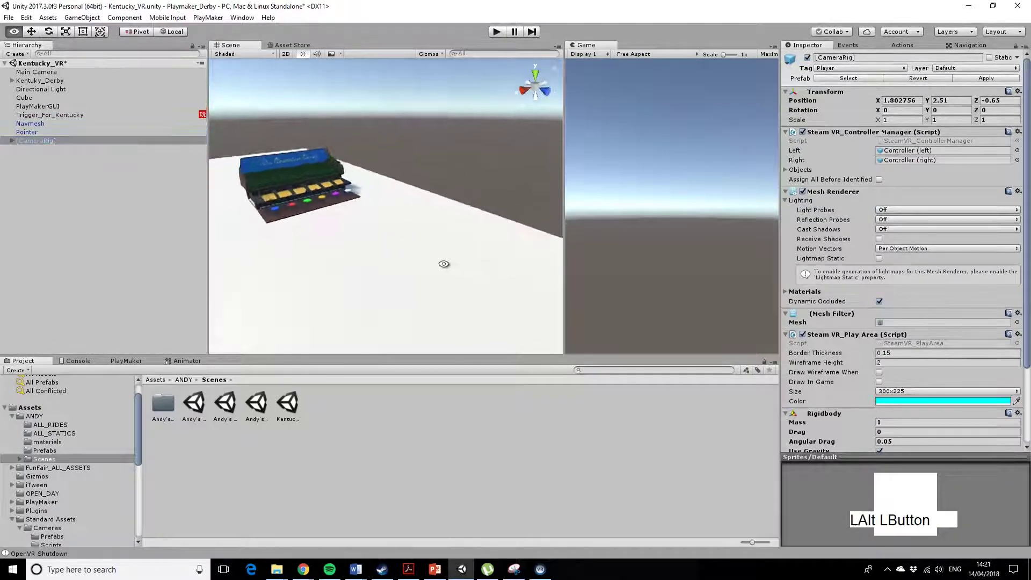
key(f)
alt+drag(362, 265, 408, 290)
alt+middle_drag(242, 161, 310, 217)
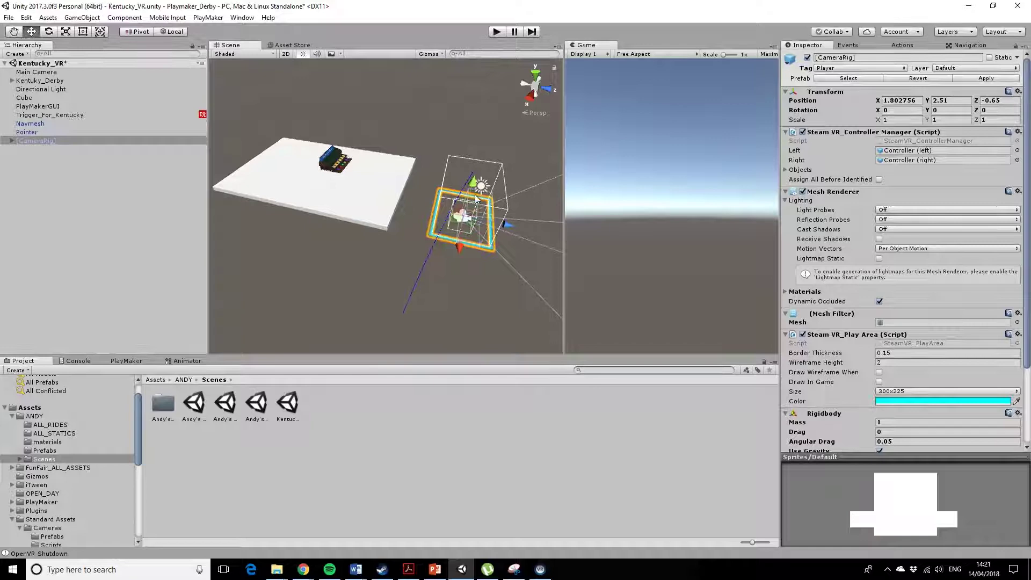
drag(473, 186, 322, 145)
alt+middle_drag(322, 145, 281, 132)
Delete the Main Camera and centre the [CameraRig] over the platform at X 5.23, Y 6.11.
click(48, 72)
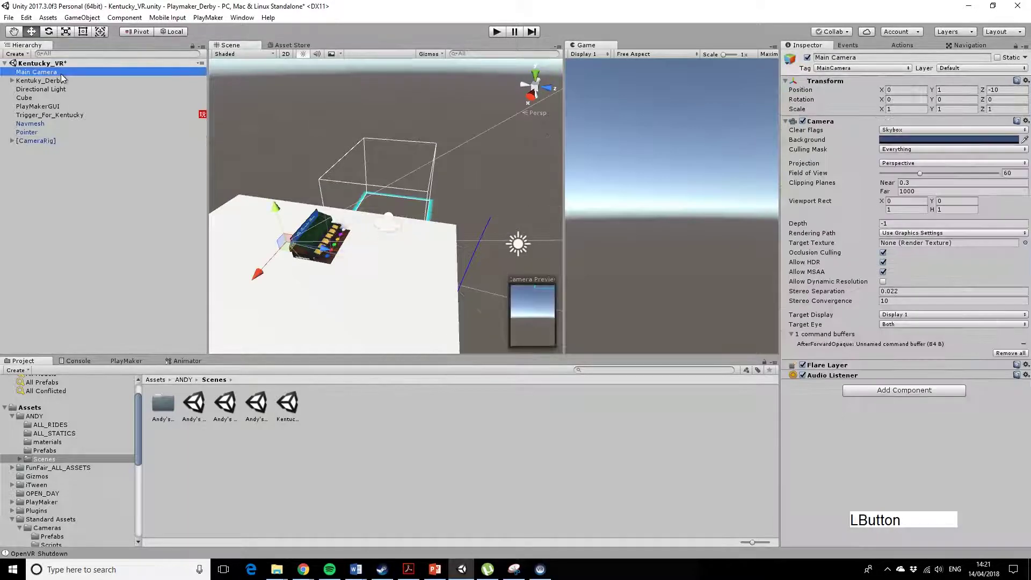
key(Delete)
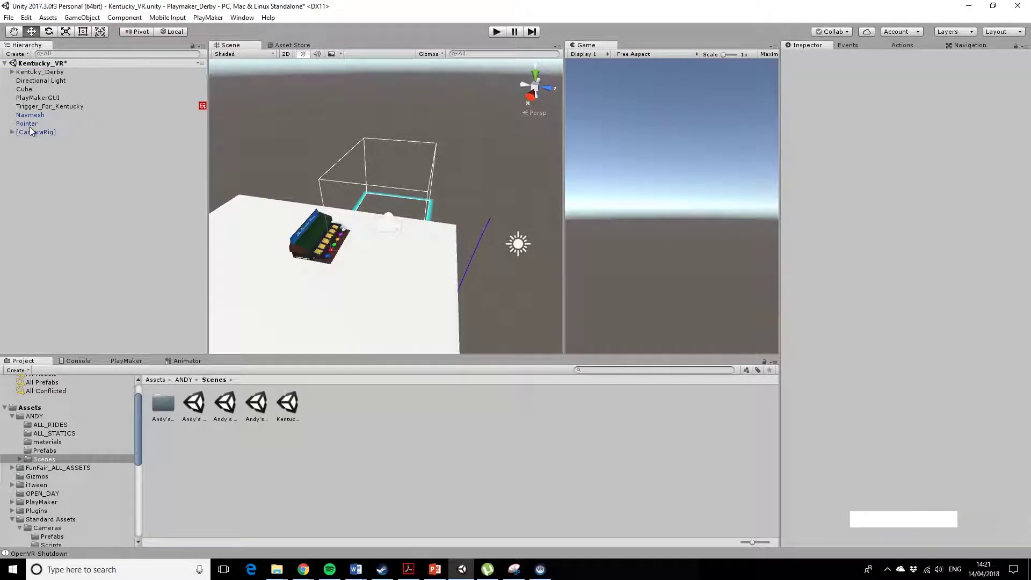
click(35, 132)
alt+drag(343, 215, 368, 124)
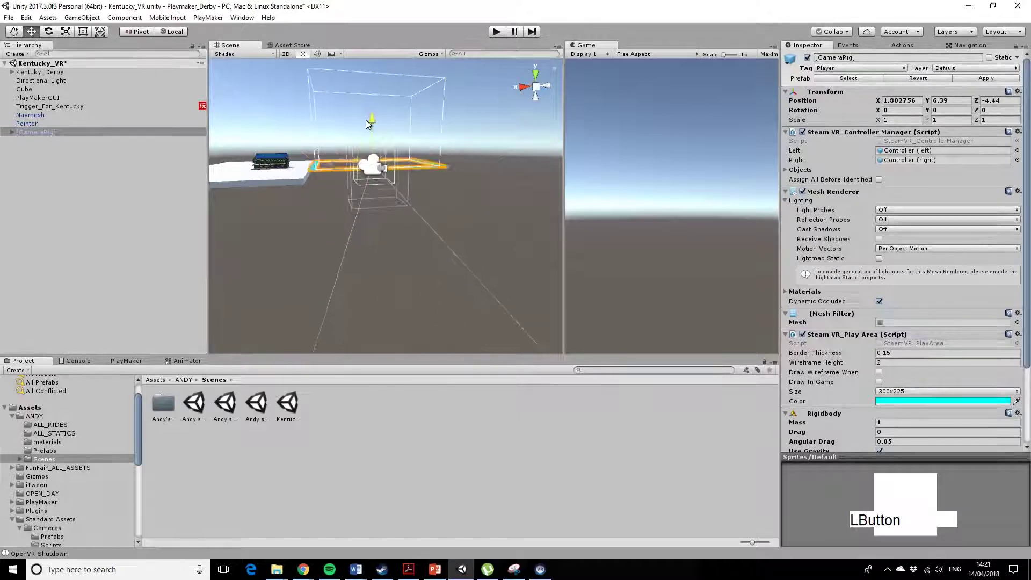
drag(370, 166, 223, 159)
alt+drag(376, 242, 334, 260)
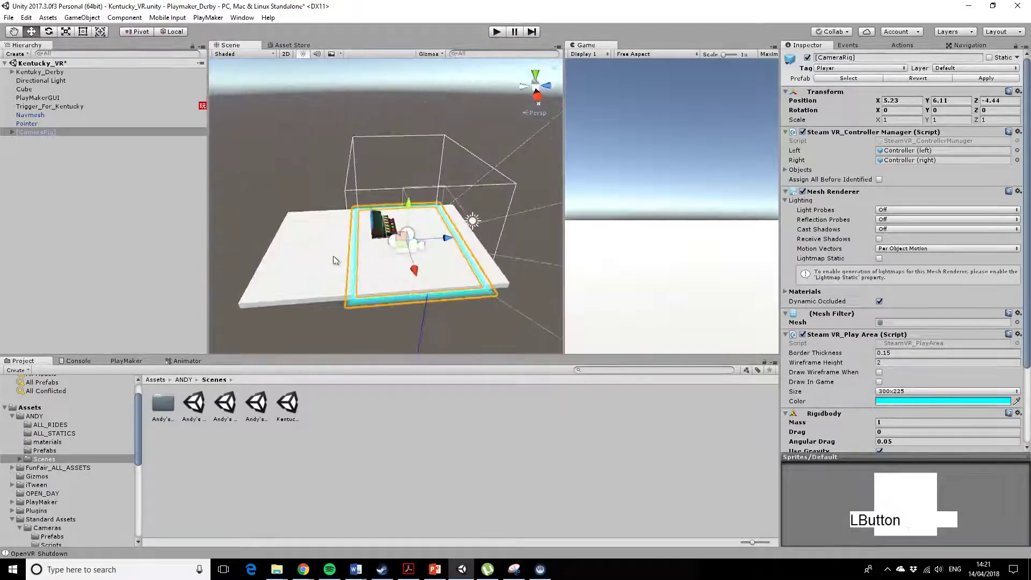
Make Trigger_For_Kentucky a child of Kentuky_Derby in the Hierarchy.
click(335, 261)
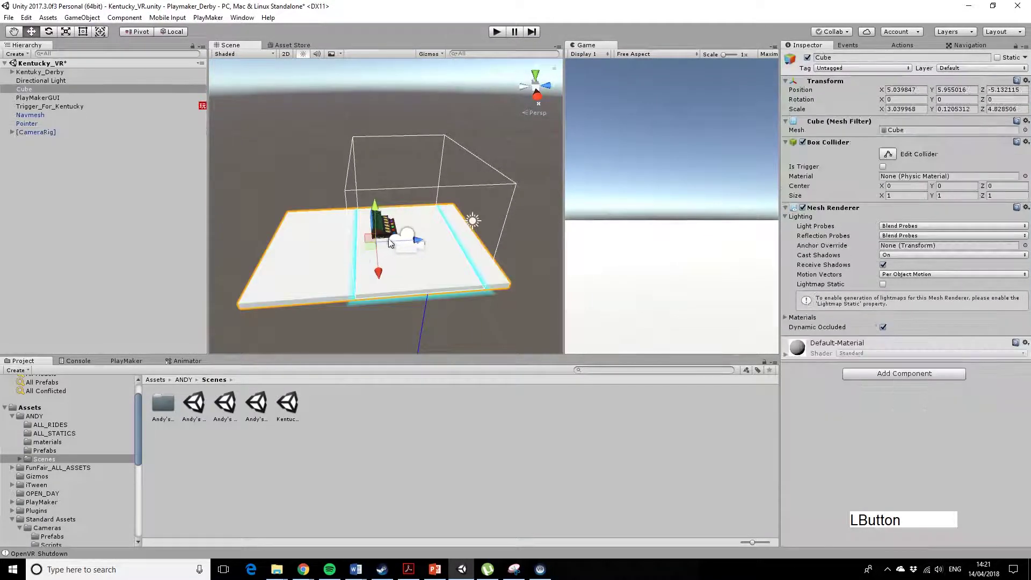
click(52, 116)
click(54, 107)
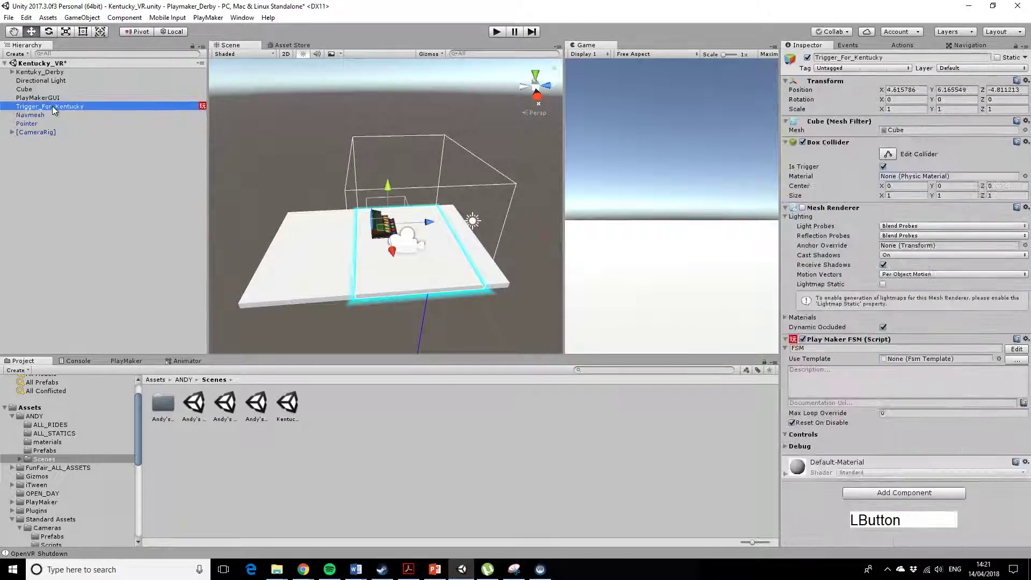
drag(53, 109, 41, 73)
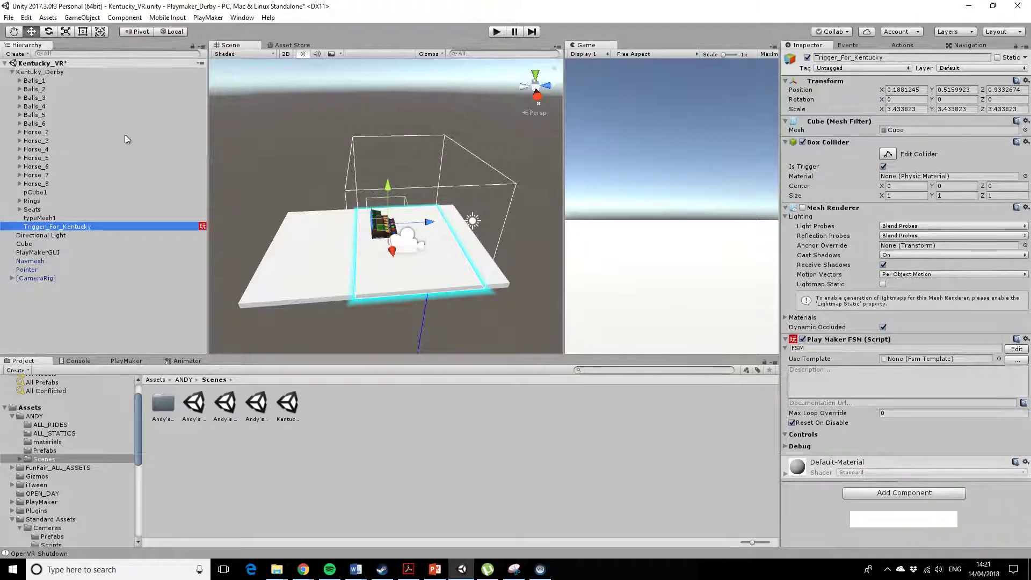
Scale up the Kentuky_Derby model with the scale tool.
click(80, 72)
key(e)
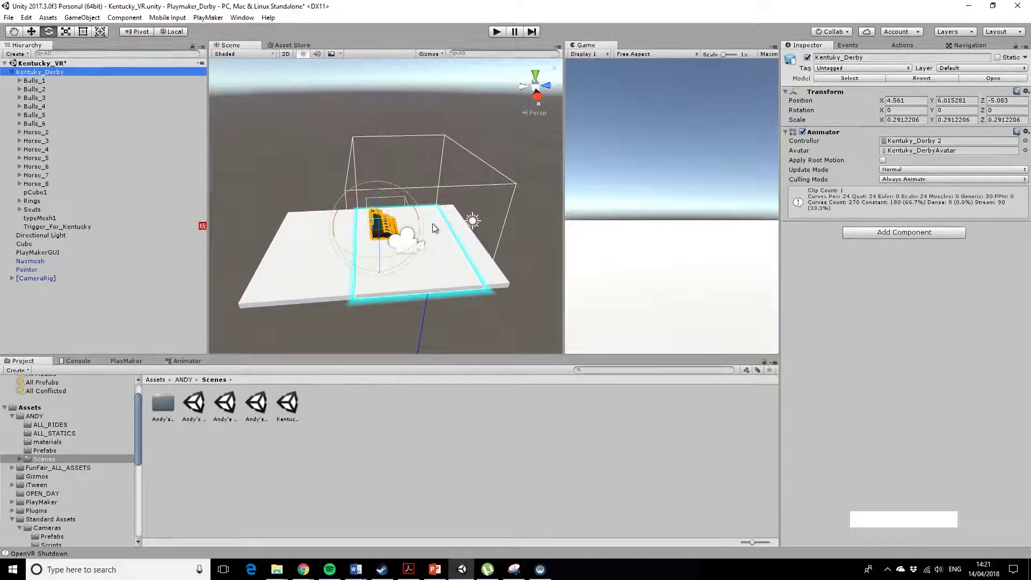
key(t)
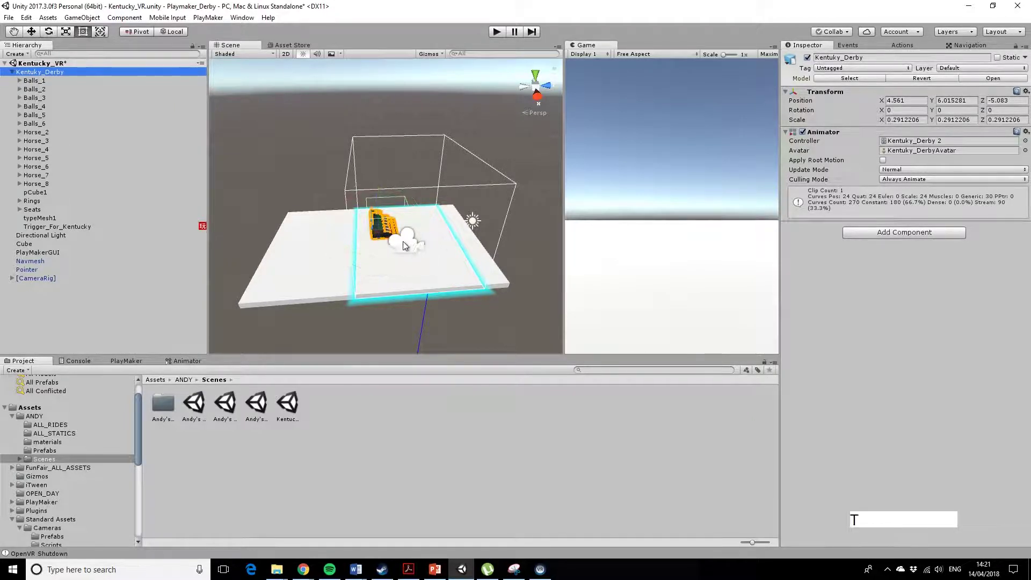
key(r)
drag(379, 230, 398, 289)
Enlarge the Cube floor to 14.57 × 0.58 × 23.14 and lower it to Y 5.6.
alt+middle_drag(397, 289, 336, 279)
click(359, 299)
alt+drag(359, 298, 429, 292)
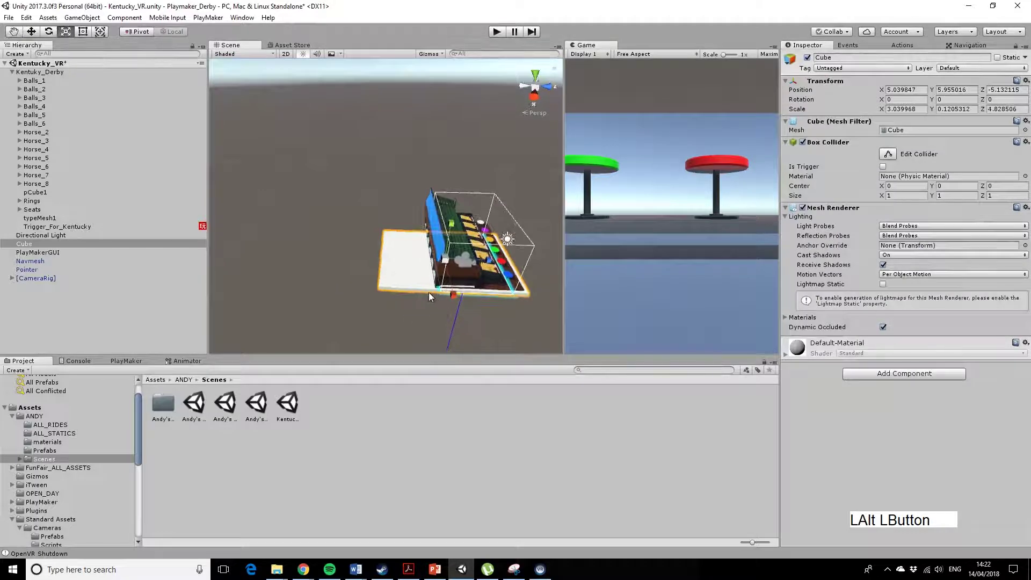
drag(442, 253, 413, 197)
key(w)
alt+drag(386, 253, 371, 286)
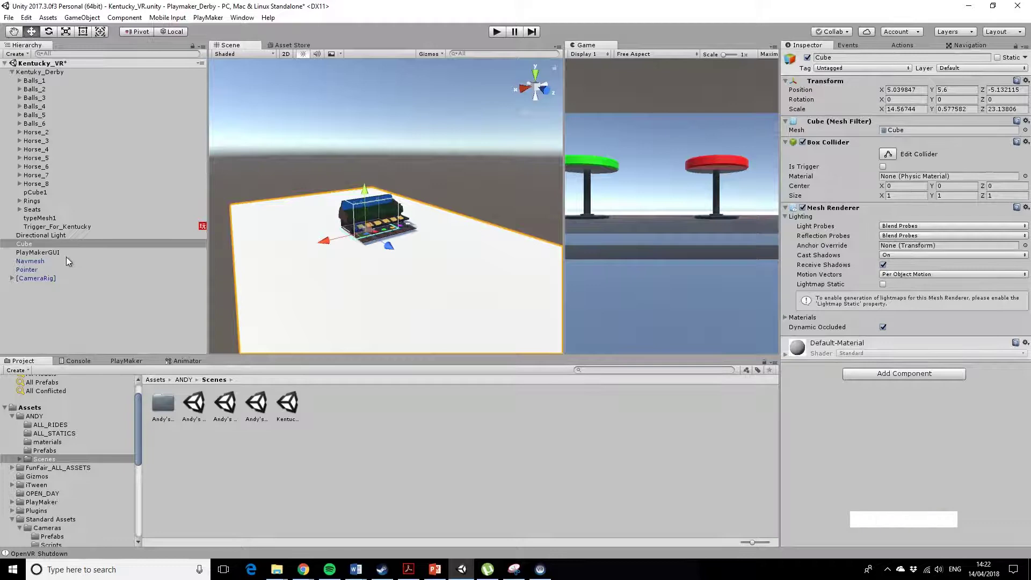
Move the [CameraRig] forward to Z 1.51 and turn it about 183° to face the ride.
click(35, 278)
alt+drag(322, 281, 465, 297)
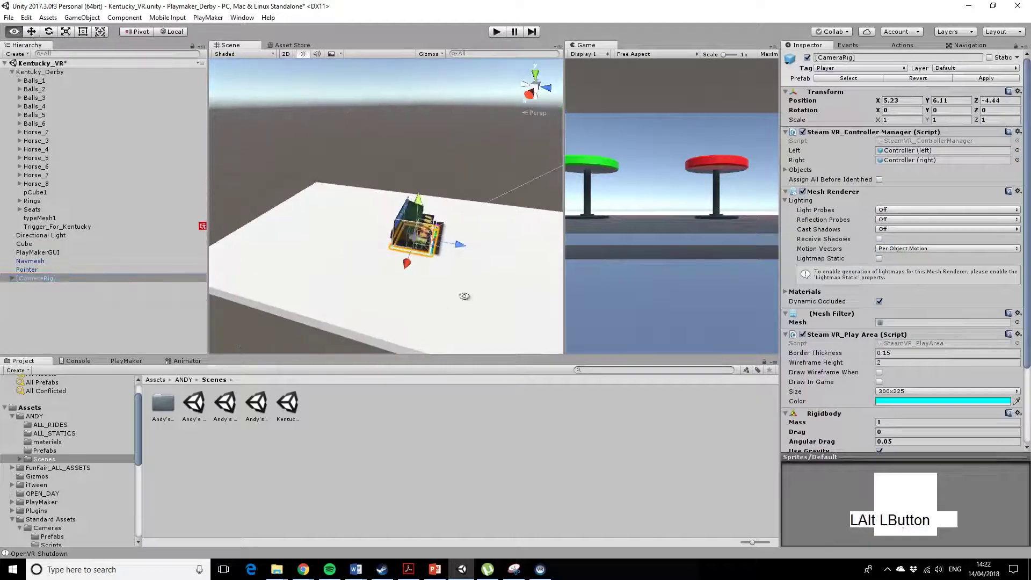
drag(460, 245, 541, 262)
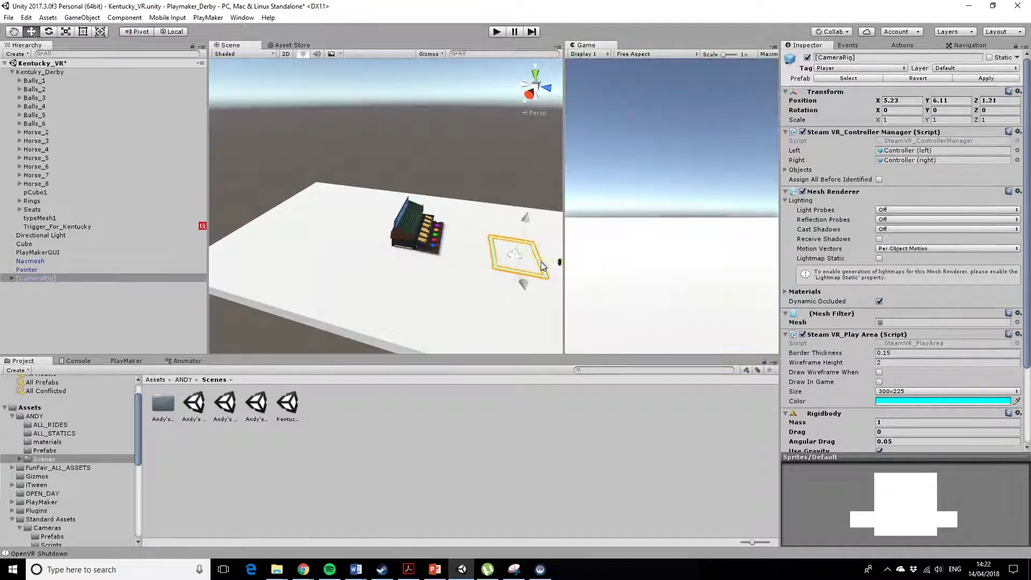
alt+middle_drag(540, 262, 373, 276)
alt+drag(373, 277, 387, 290)
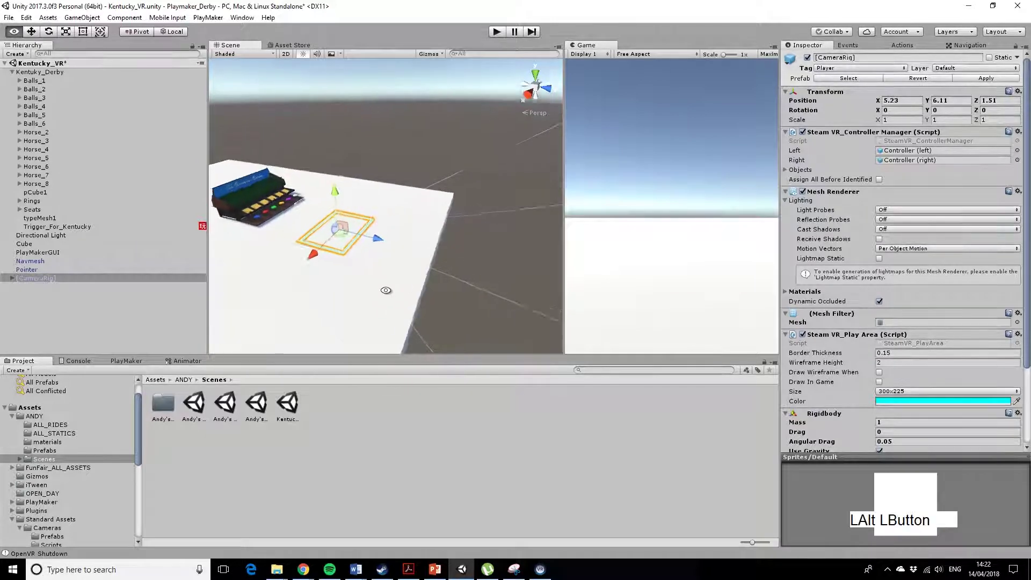
alt+middle_drag(386, 290, 423, 276)
key(r)
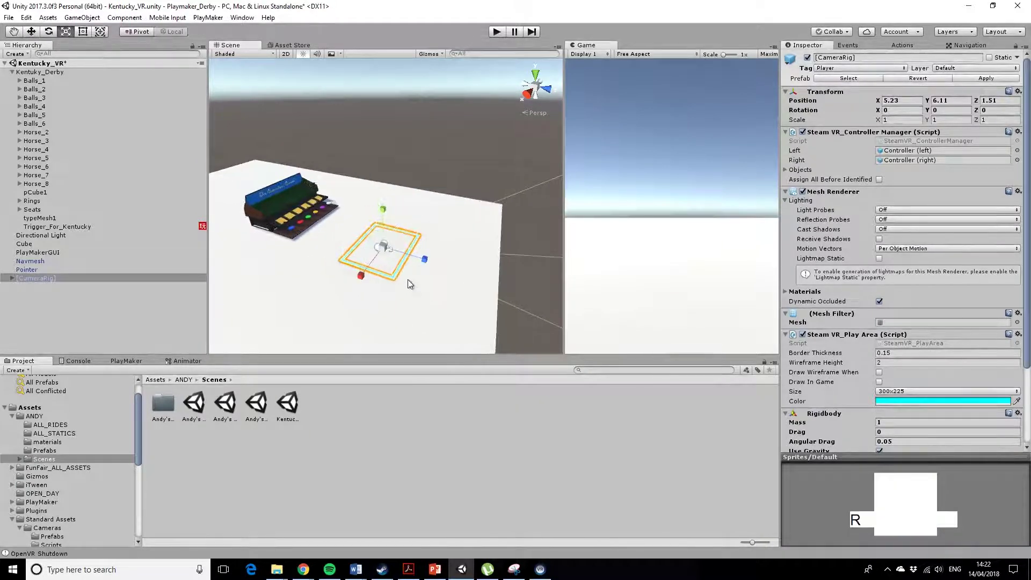
key(e)
drag(407, 274, 88, 204)
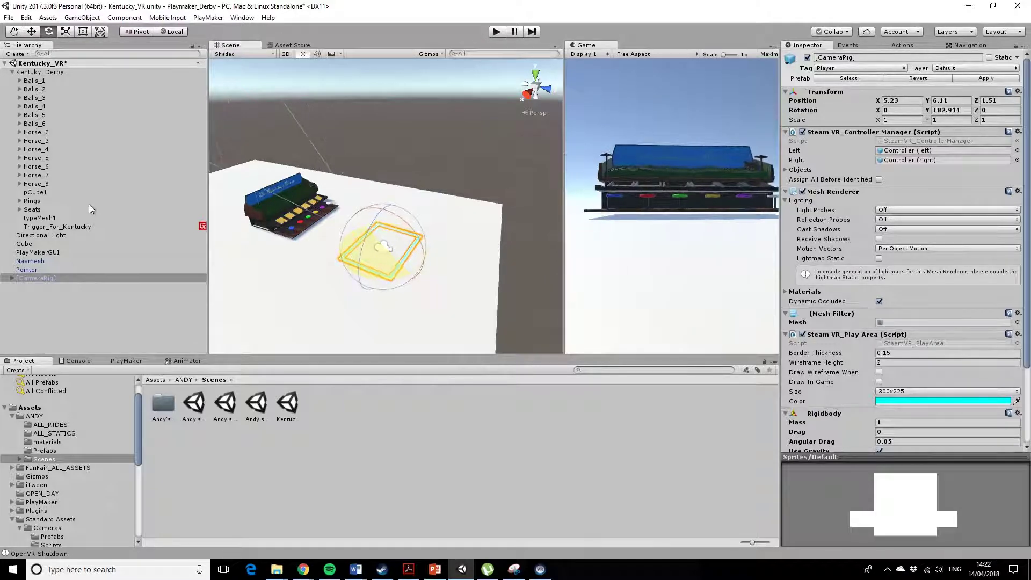
Lower the pCube1 ride model onto the floor at Y 0.41.
click(280, 209)
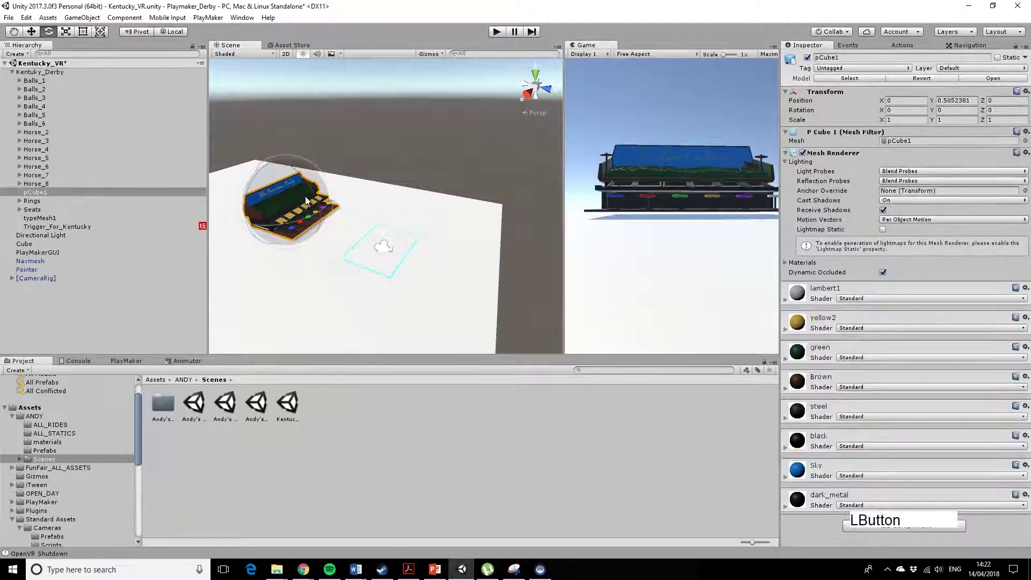
key(w)
drag(269, 156, 271, 159)
alt+drag(298, 285, 470, 300)
click(380, 299)
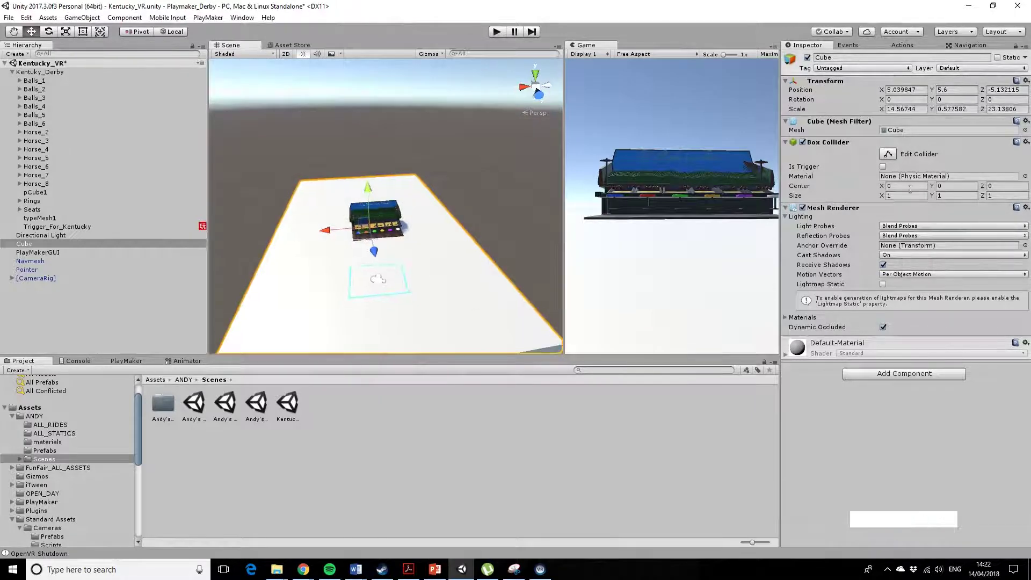
Mark the Cube floor as Navigation Static and Walkable, then show the navmesh bake settings.
click(974, 46)
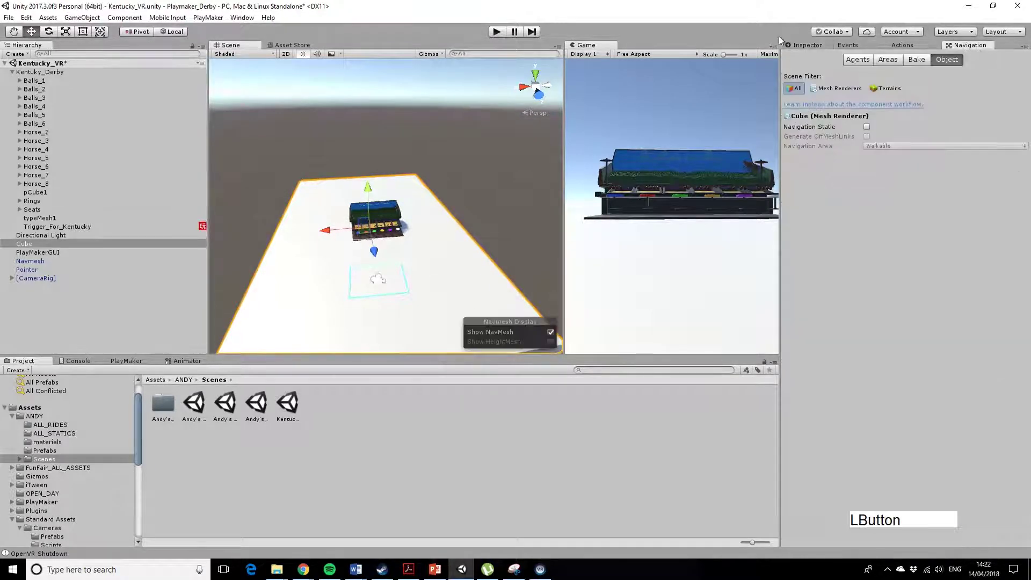
click(242, 18)
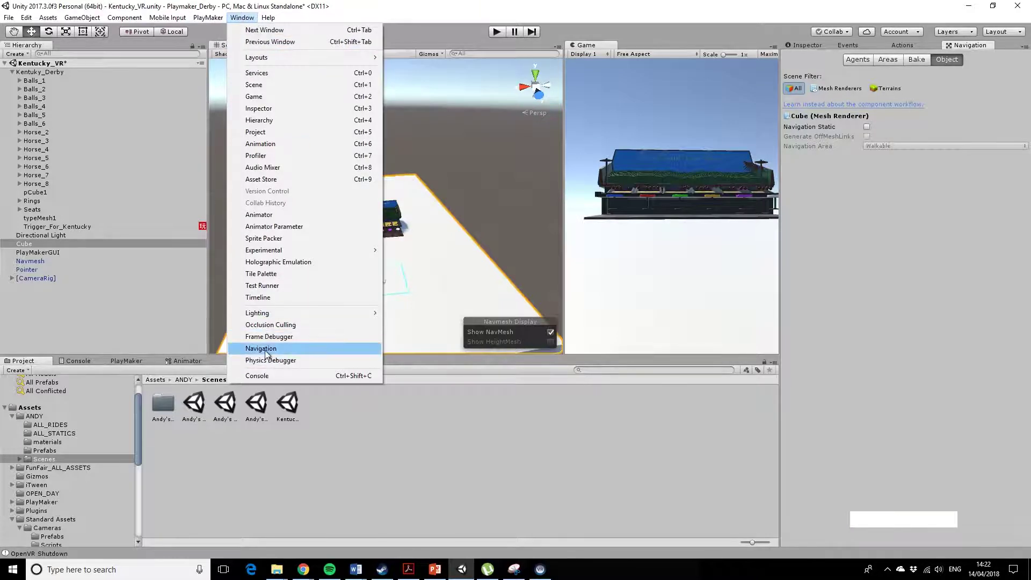
click(936, 76)
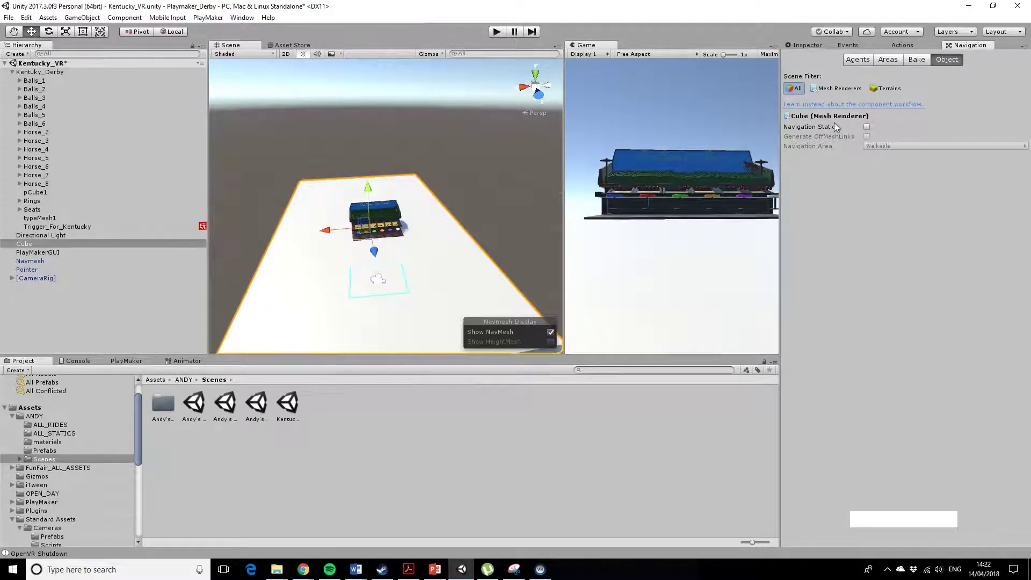
click(867, 127)
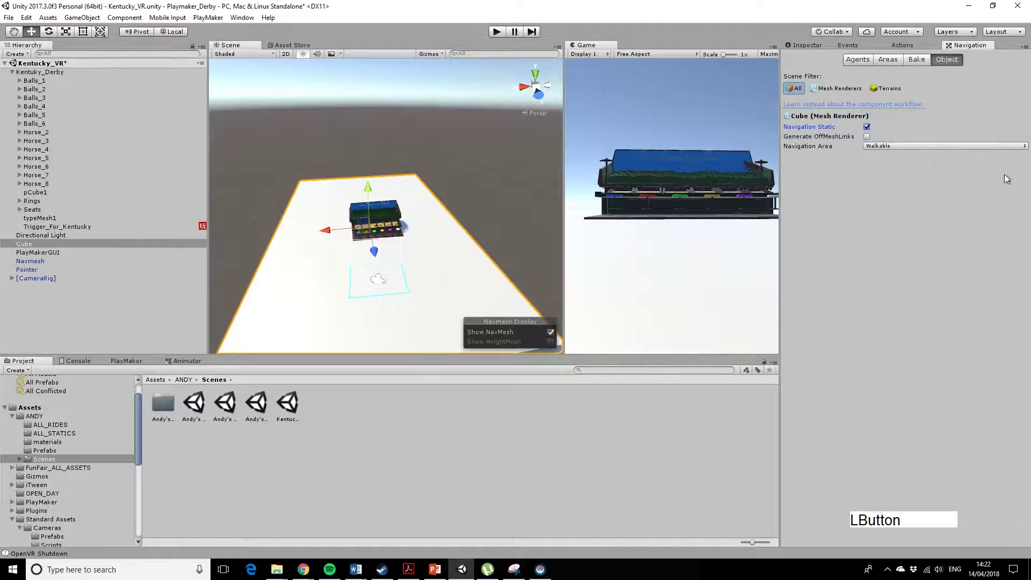
click(916, 59)
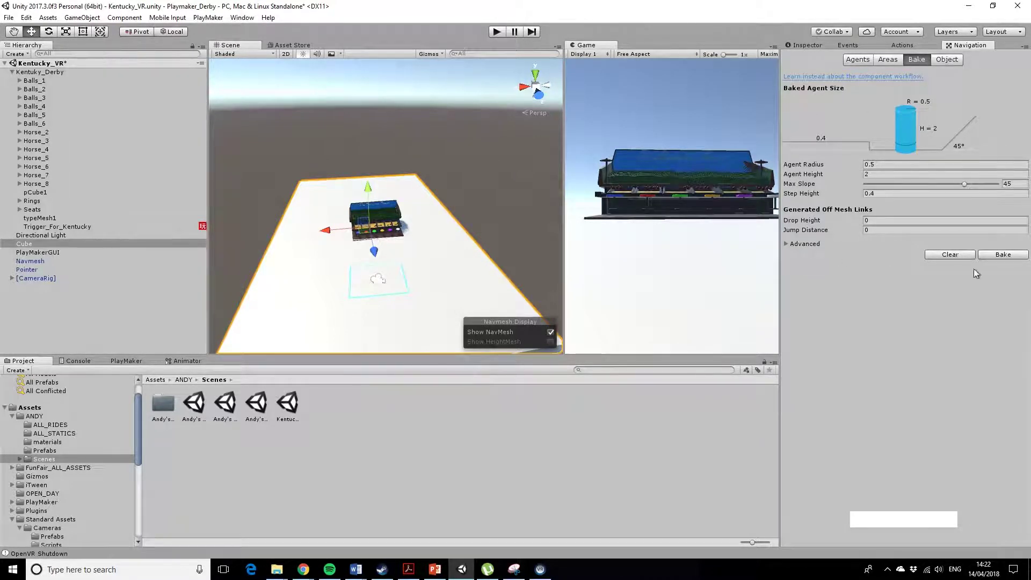
Bake the navmesh with default agent radius 0.5 and height 2, then inspect it across the floor.
click(1004, 255)
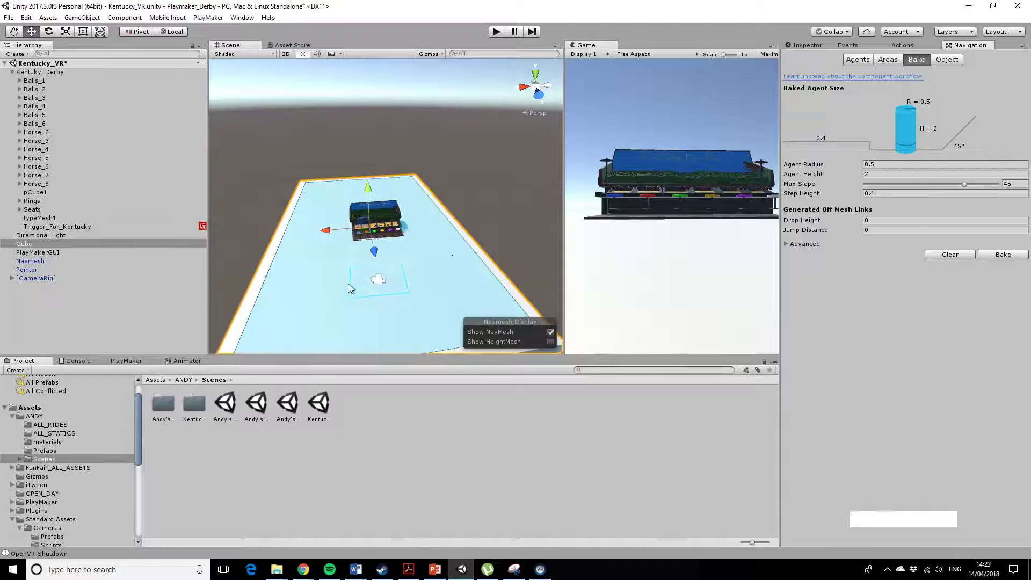
alt+drag(352, 289, 400, 241)
alt+drag(285, 295, 437, 292)
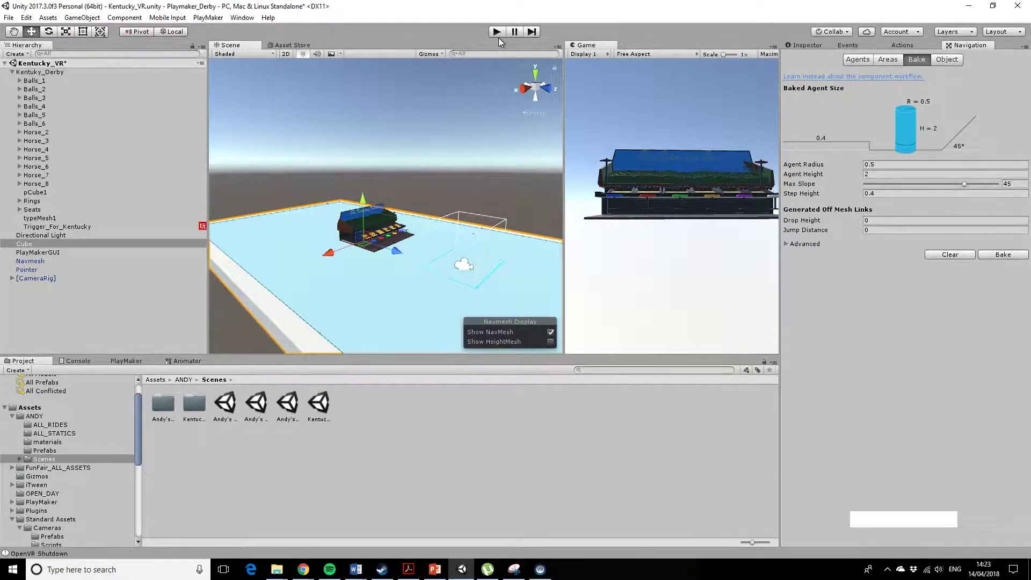
Enter Play mode to test the Kentucky_VR scene with the headset.
key(alt+F9)
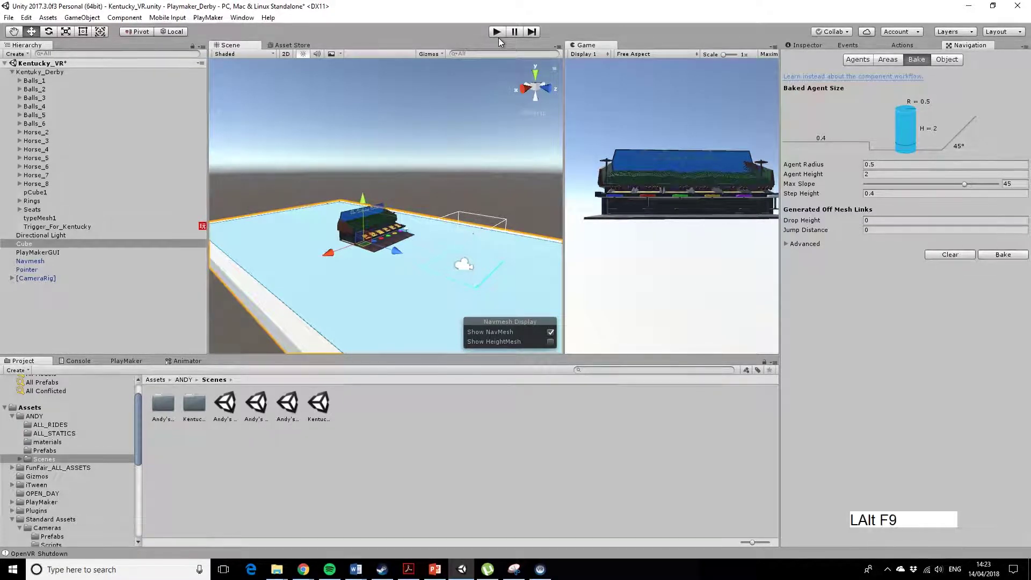
click(500, 33)
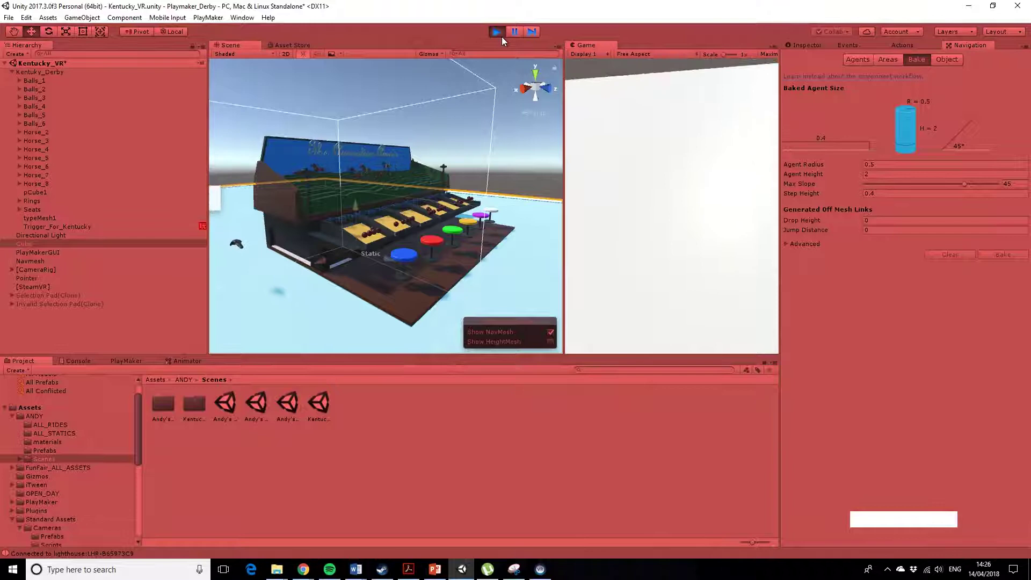
Exit Play mode, review the [CameraRig] components in the Inspector, then select the ride model.
click(498, 31)
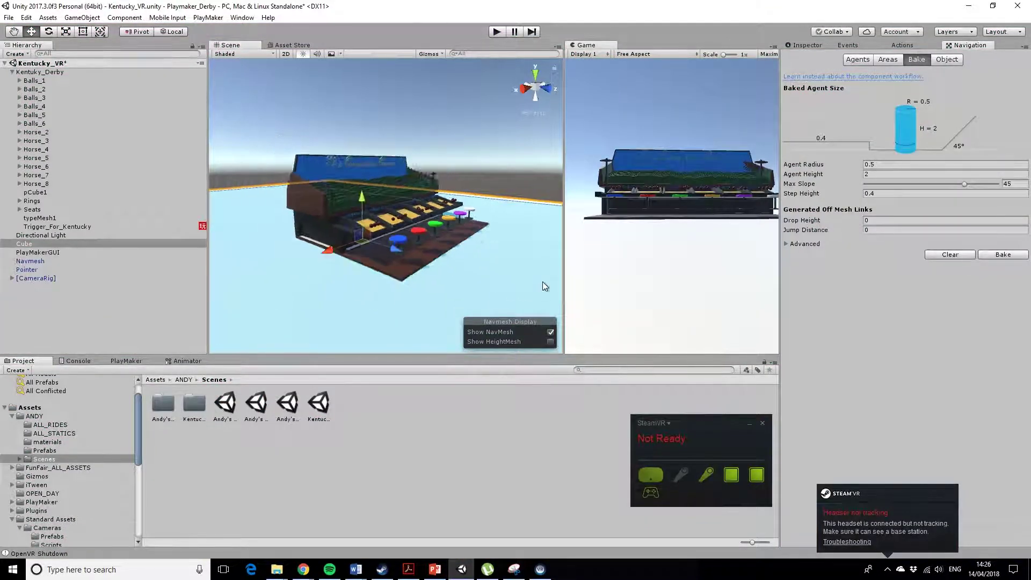
scroll(456, 317, down, 2)
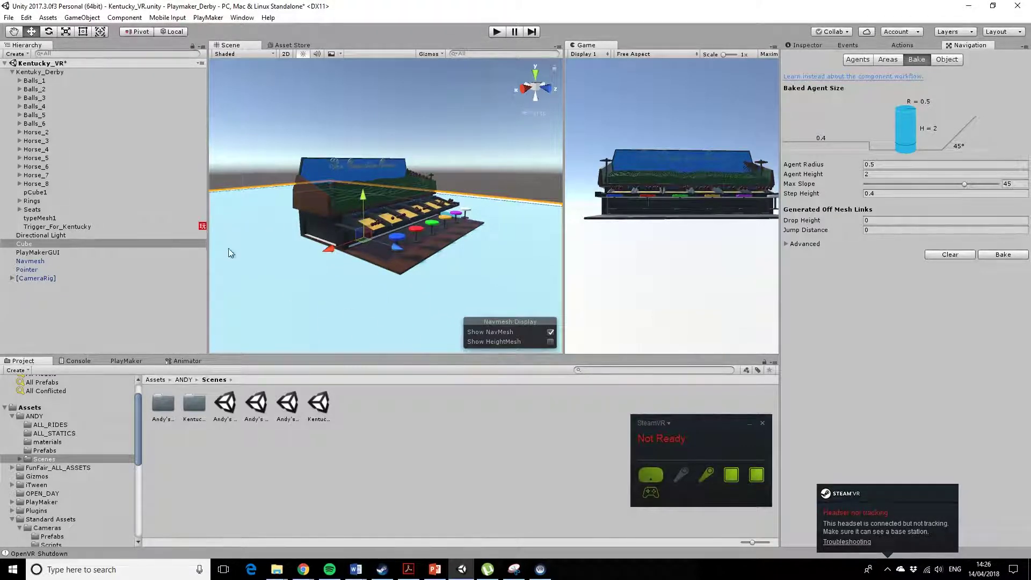
click(30, 278)
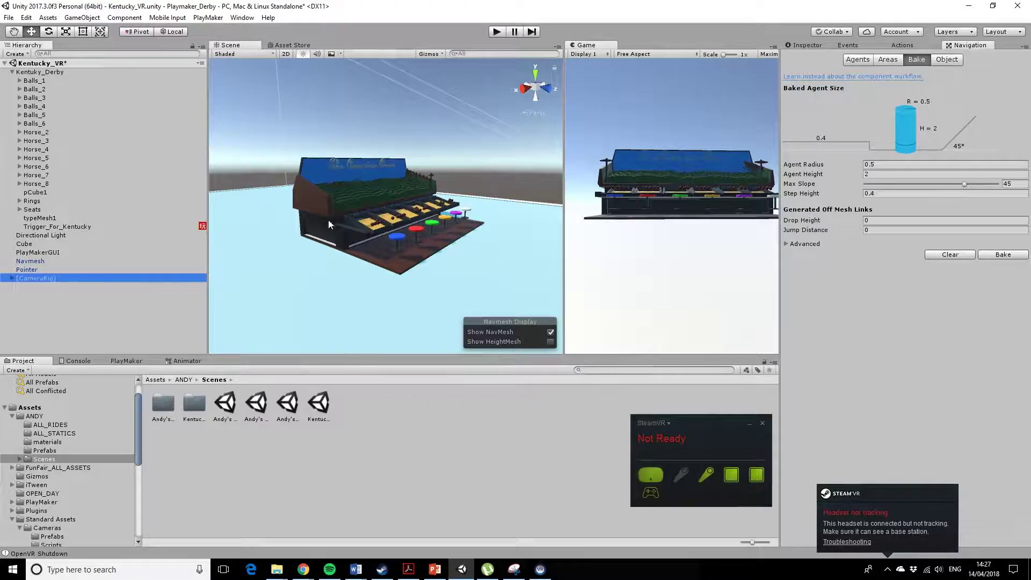
click(807, 45)
scroll(895, 332, down, 5)
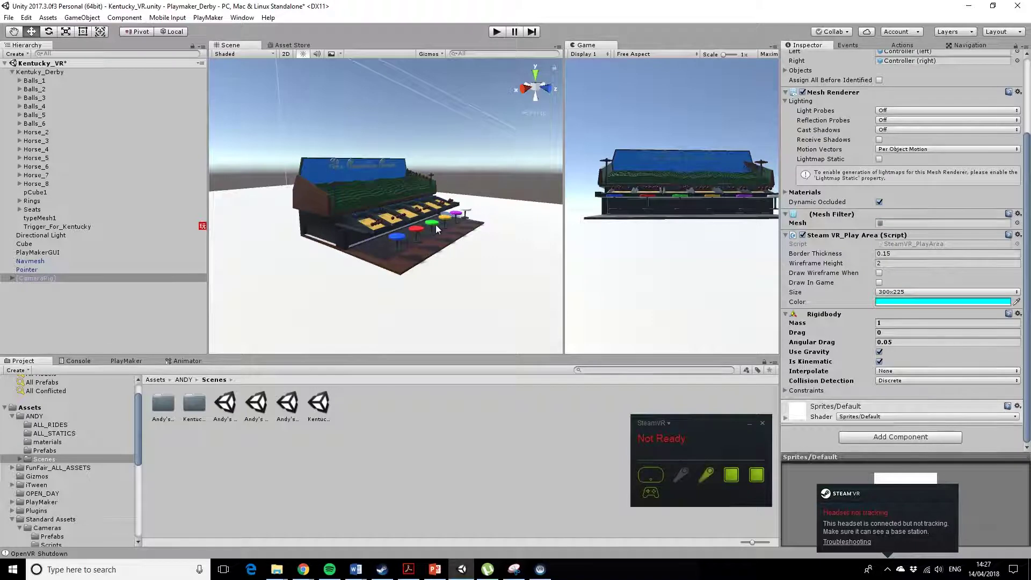
click(325, 215)
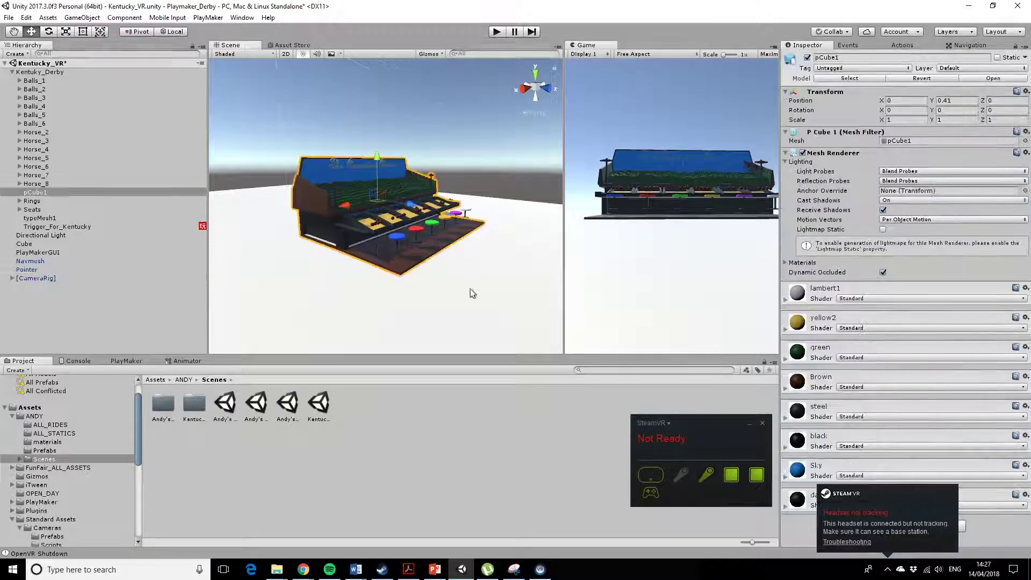